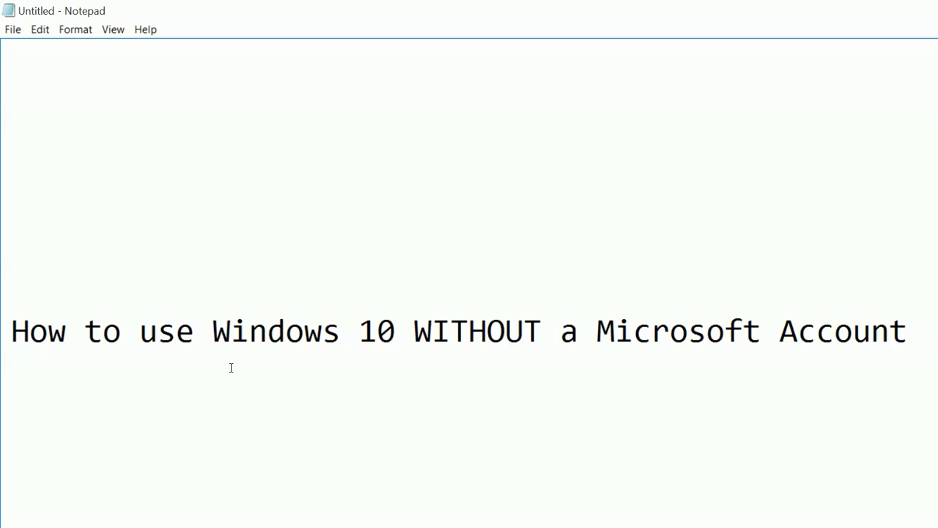
# Check which user accounts are available for switching in the current user's account options
pyautogui.click(22, 526)
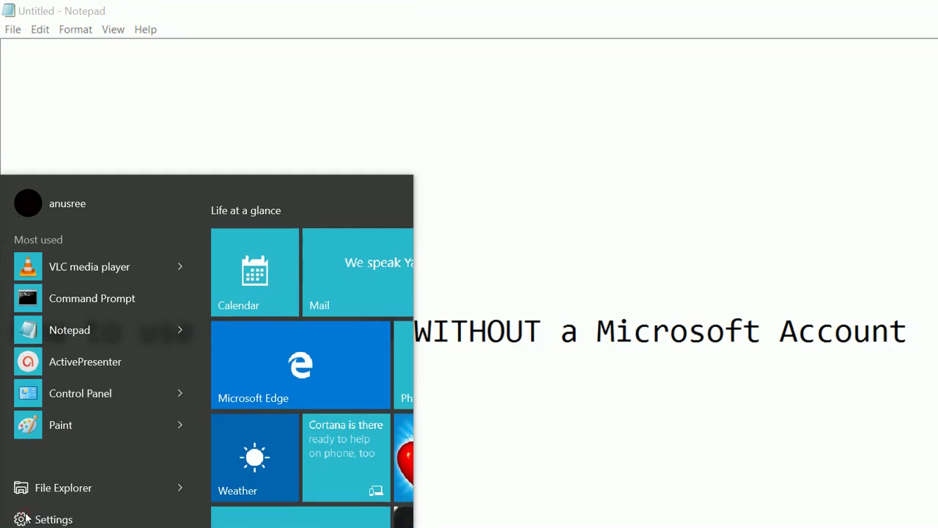
pyautogui.click(77, 170)
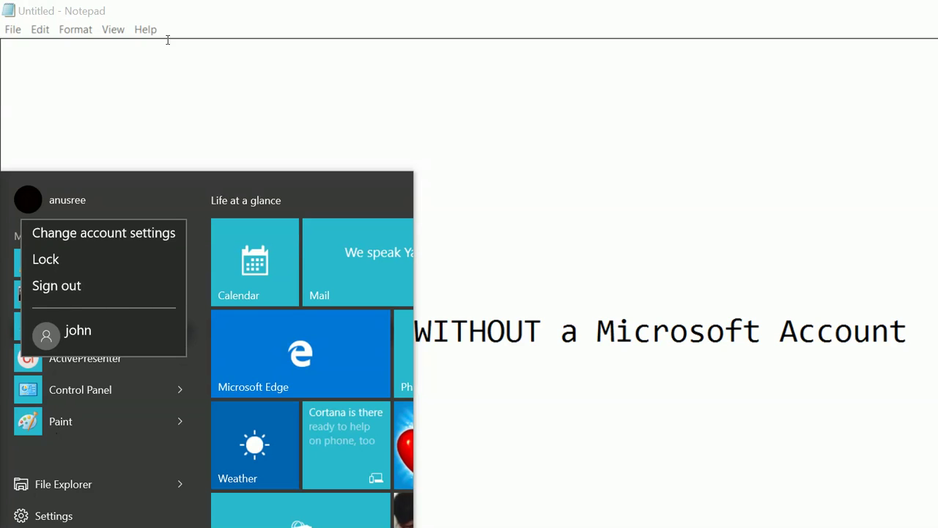
pyautogui.click(167, 72)
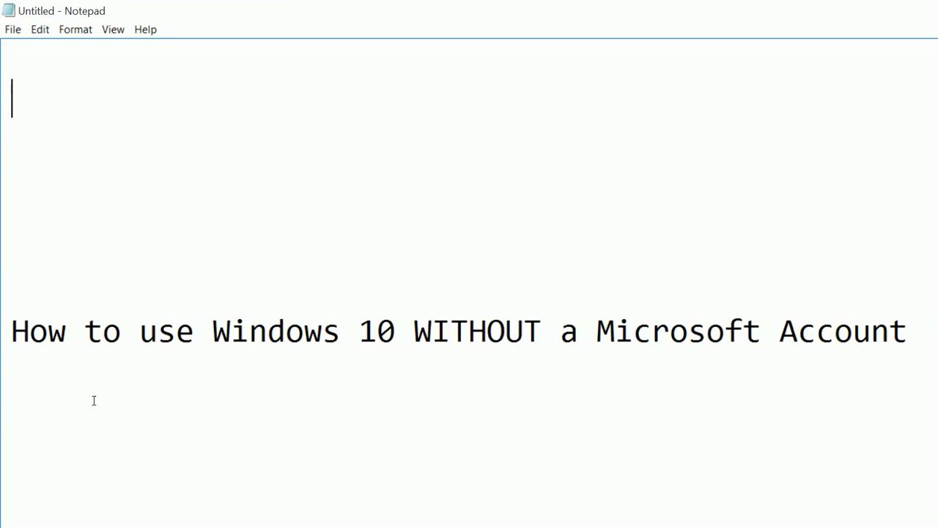
# Open the Family & other users page in the Windows account settings
pyautogui.click(12, 515)
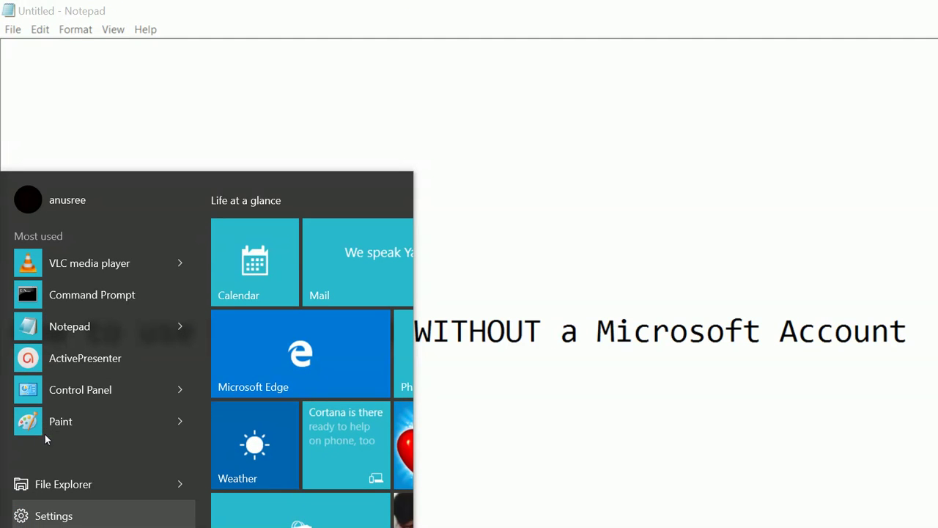
pyautogui.press('Return')
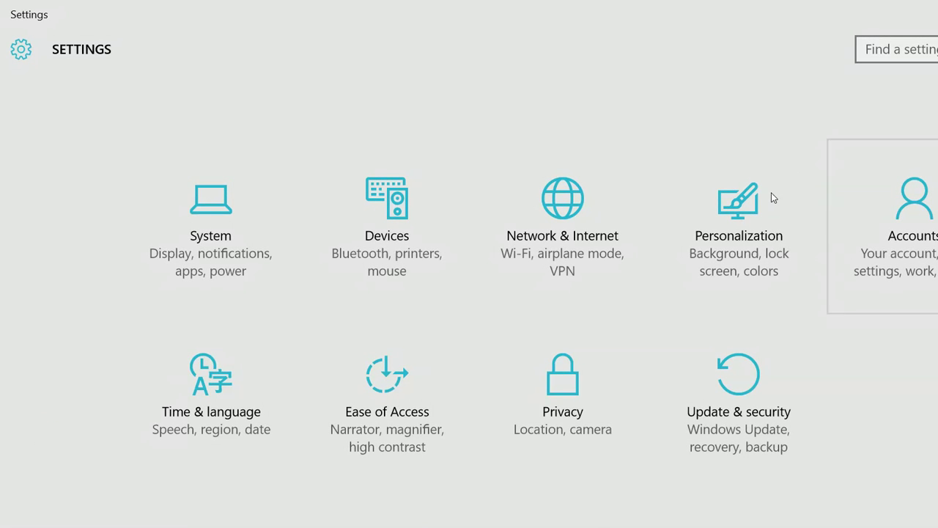
pyautogui.press('Return')
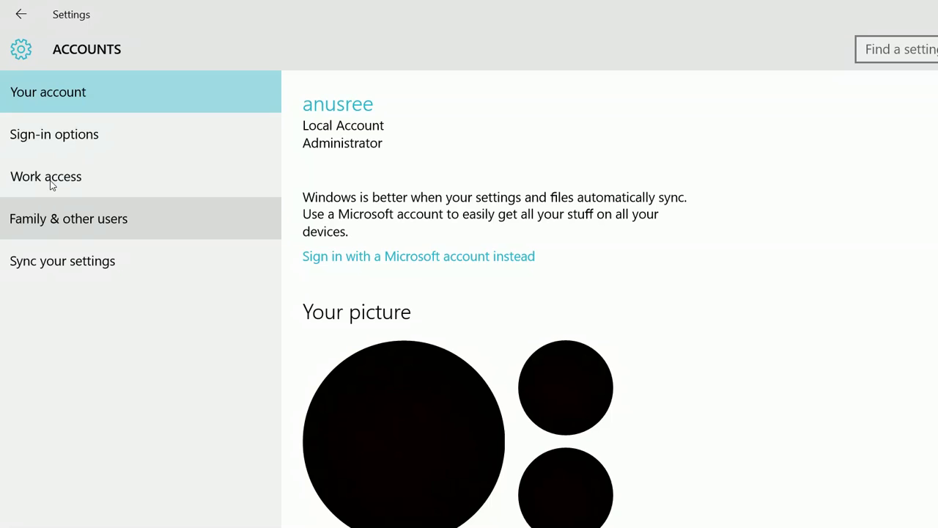
pyautogui.click(78, 183)
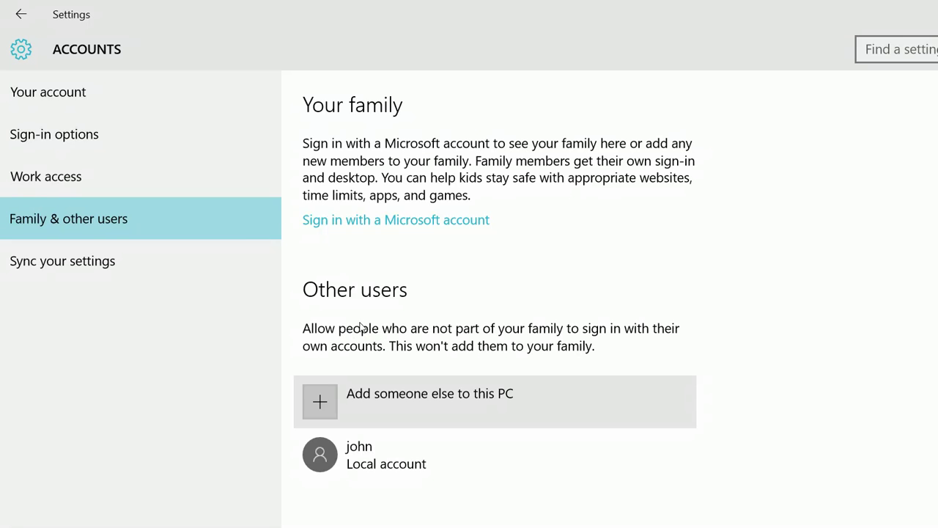
# Begin adding another person to this PC without a Microsoft account and enter newuser1 as the user name
pyautogui.press('Return')
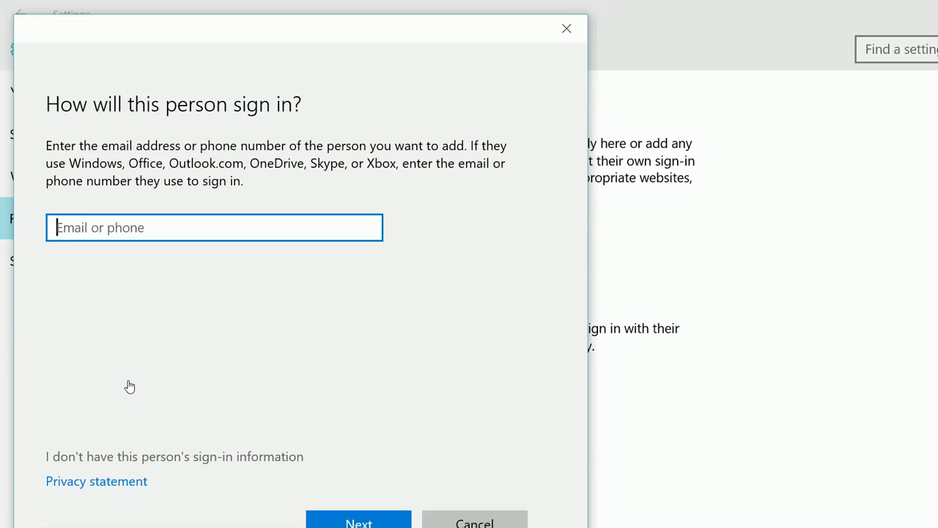
pyautogui.click(151, 383)
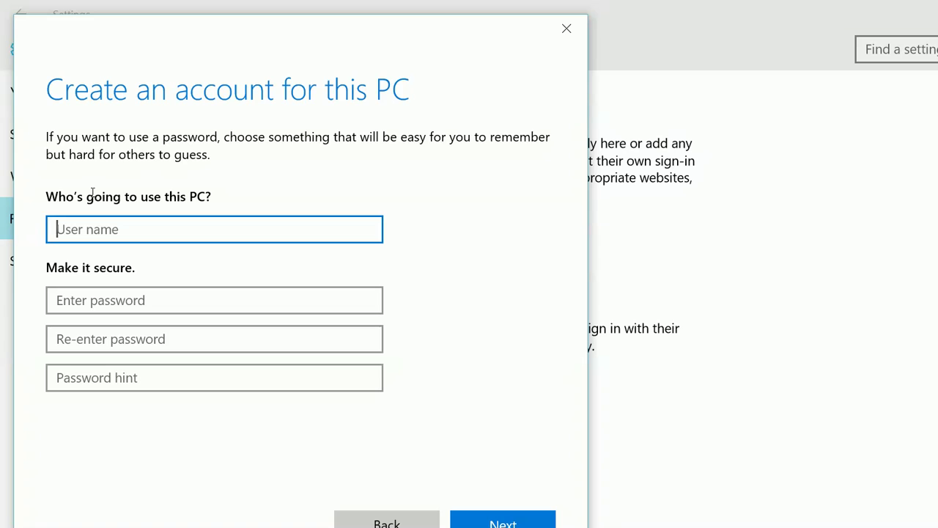
pyautogui.write('user')
pyautogui.press('Left')
pyautogui.press('Left')
pyautogui.press('Left')
pyautogui.press('Left')
pyautogui.write('newuser')
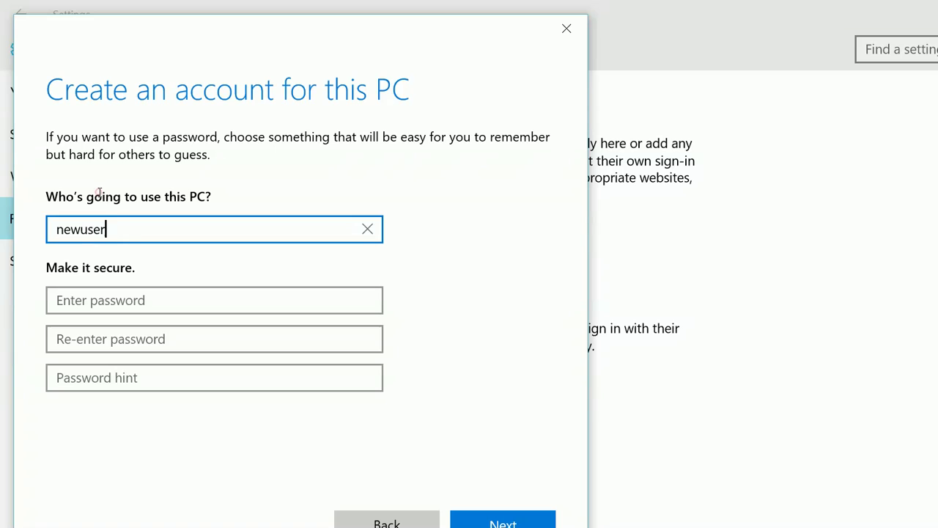
pyautogui.write('1')
pyautogui.hotkey('ctrl', 'a')
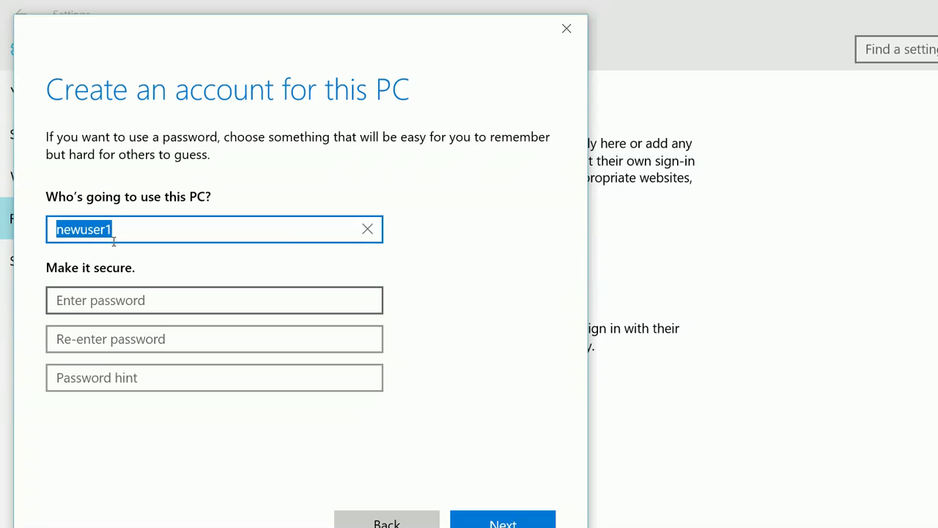
# Enter and re-enter the account password, set the password hint to "pass", and finish creating the local account
pyautogui.press('Tab')
pyautogui.write('password')
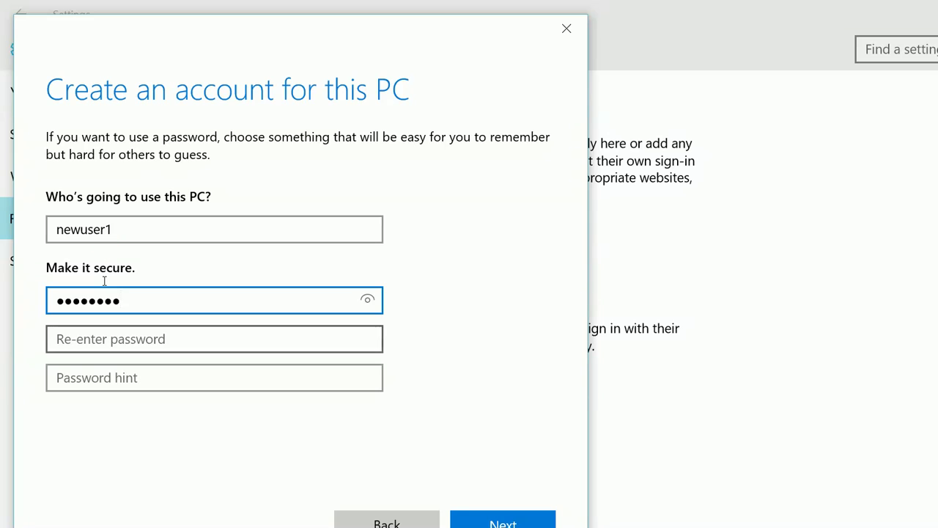
pyautogui.press('Tab')
pyautogui.write('password')
pyautogui.press('Tab')
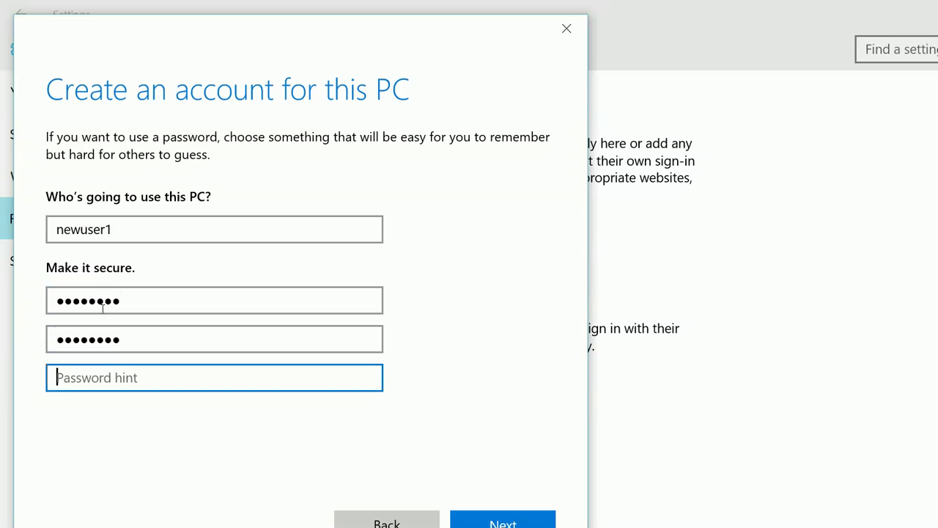
pyautogui.write('pass')
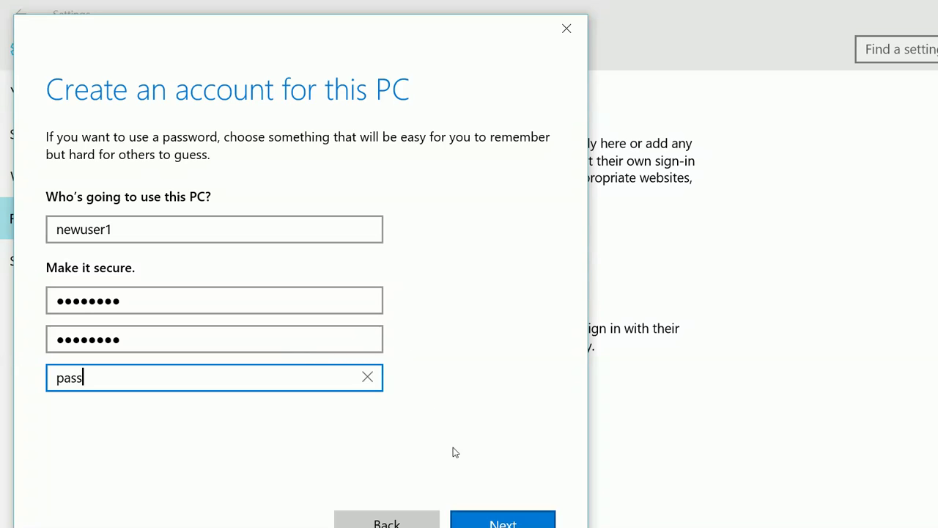
pyautogui.press('Return')
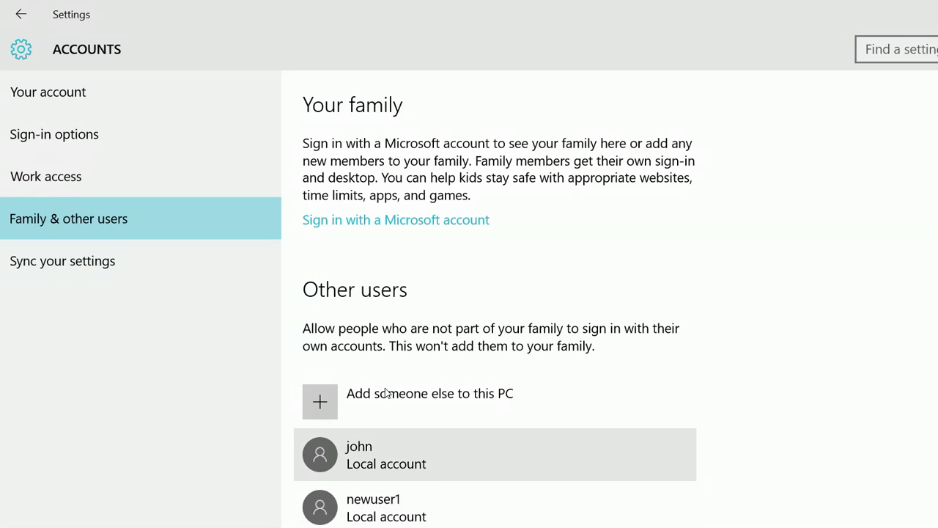
# Check the current user's account-switching options for the new local account newuser1
pyautogui.click(2, 522)
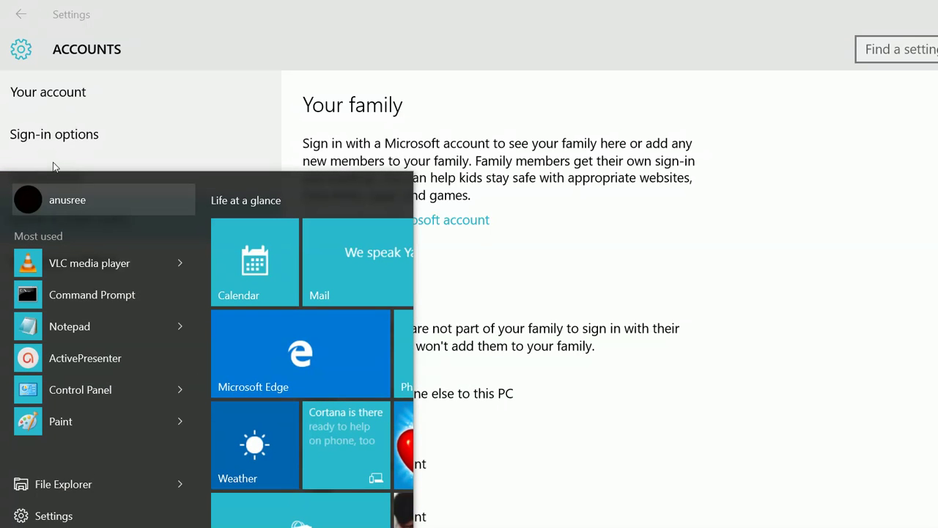
pyautogui.click(59, 196)
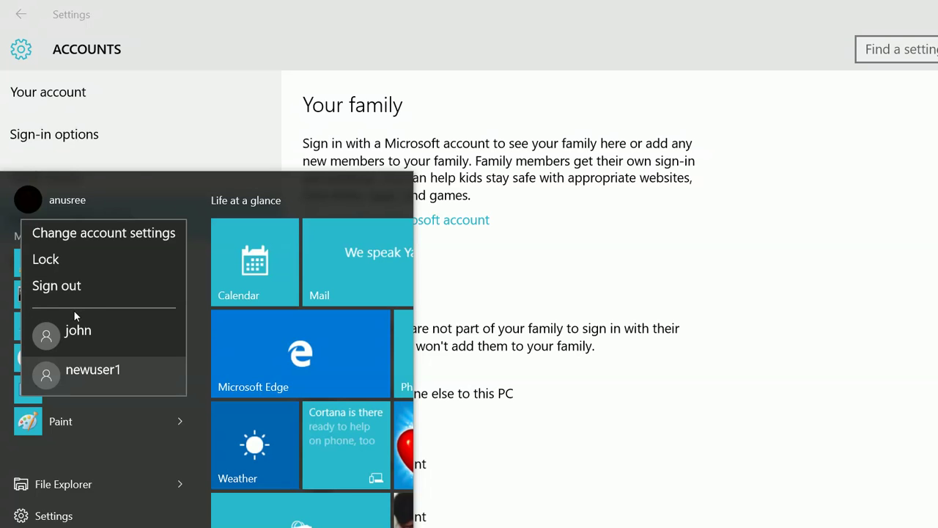
pyautogui.click(578, 368)
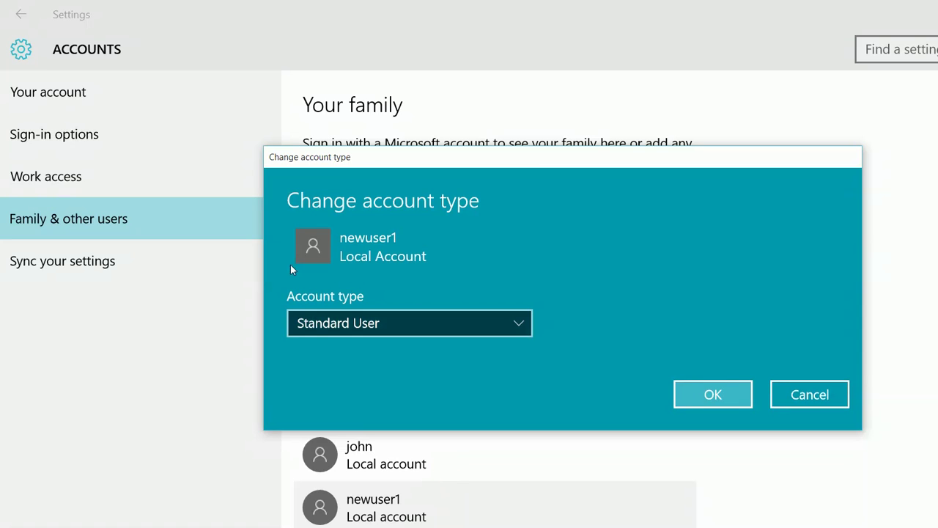
# Review the account type choices offered for newuser1 and leave the dialog without applying a change
pyautogui.press('space')
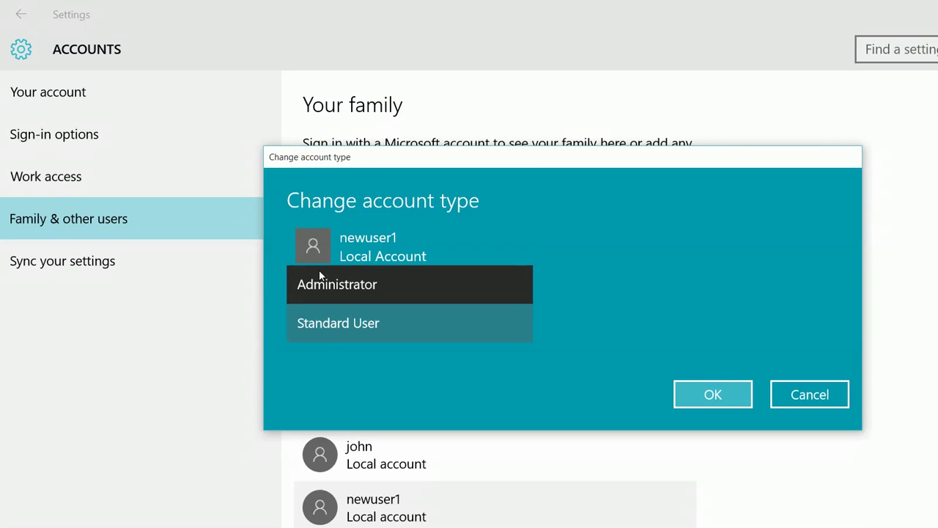
pyautogui.click(447, 211)
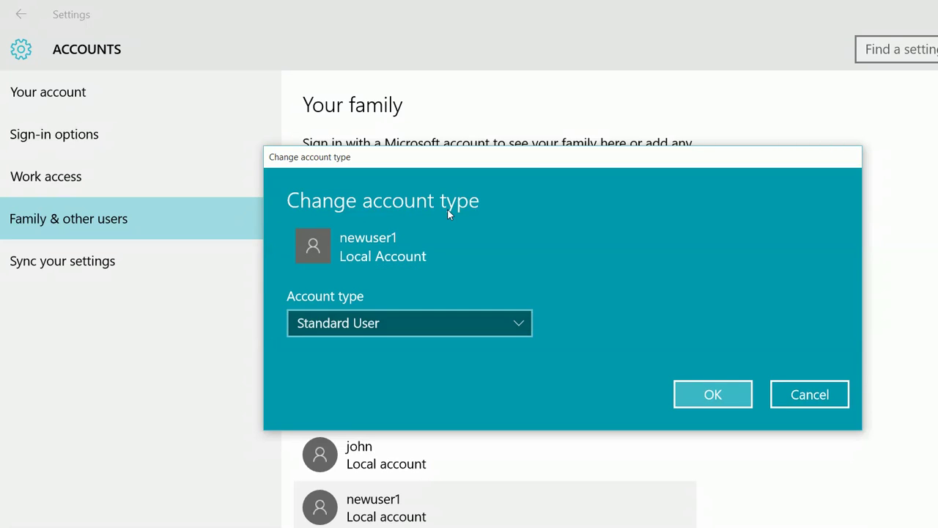
pyautogui.press('Escape')
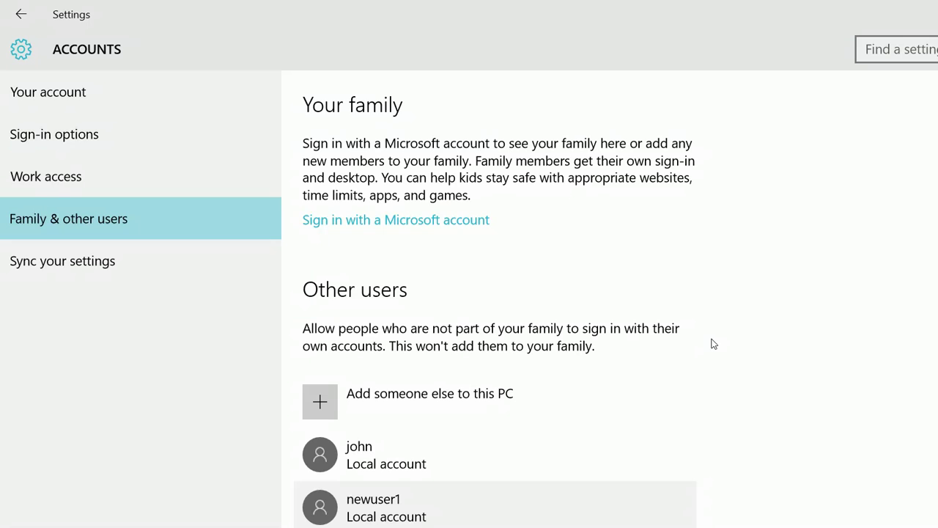
# Switch to the Notepad window and return to the Family & other users page in Settings
pyautogui.hotkey('alt', 'Tab')
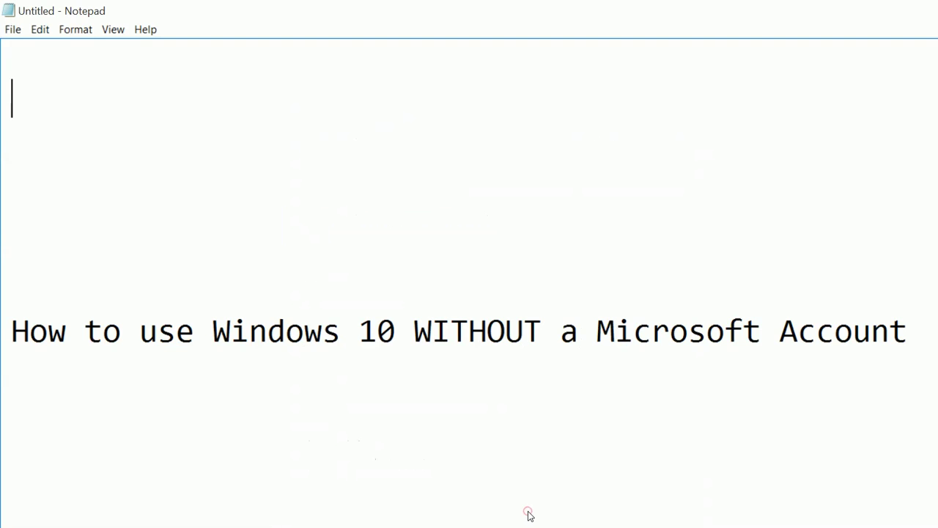
pyautogui.click(528, 511)
pyautogui.moveTo(566, 511)
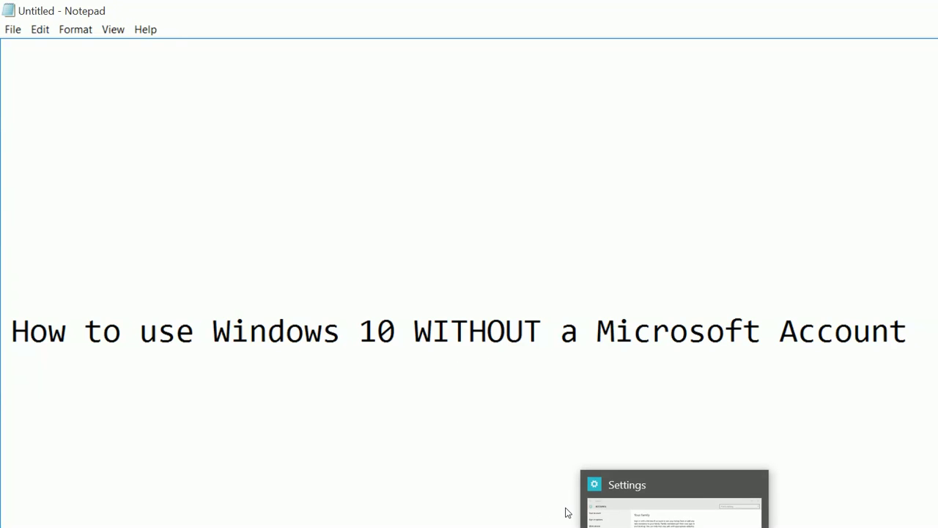
pyautogui.moveTo(573, 464)
pyautogui.click(608, 489)
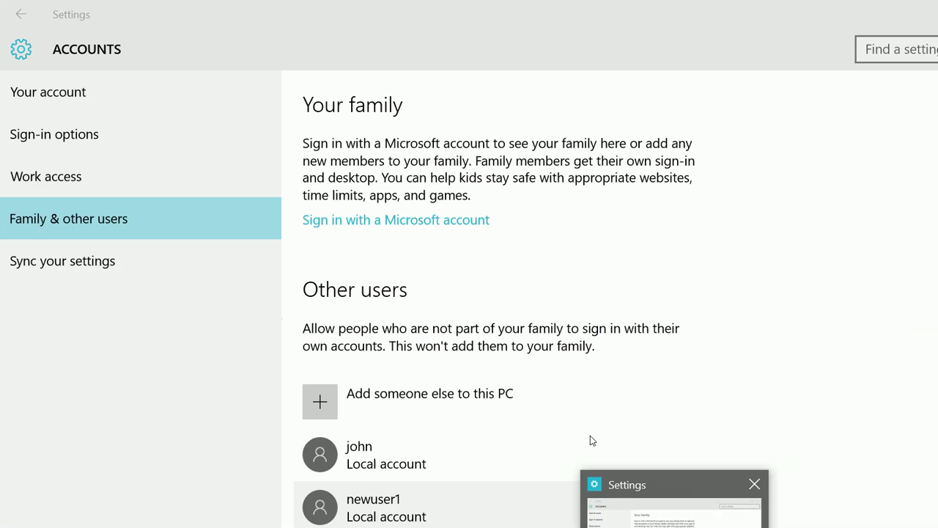
pyautogui.click(590, 435)
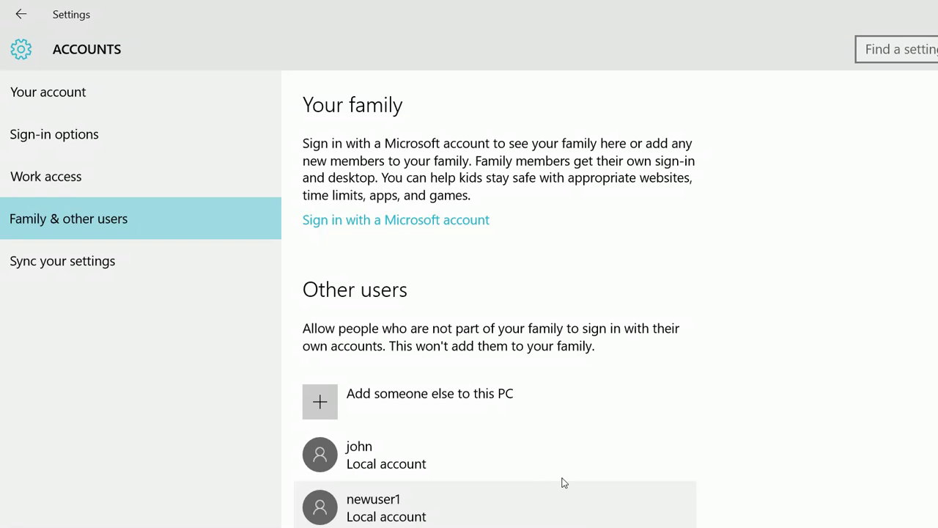